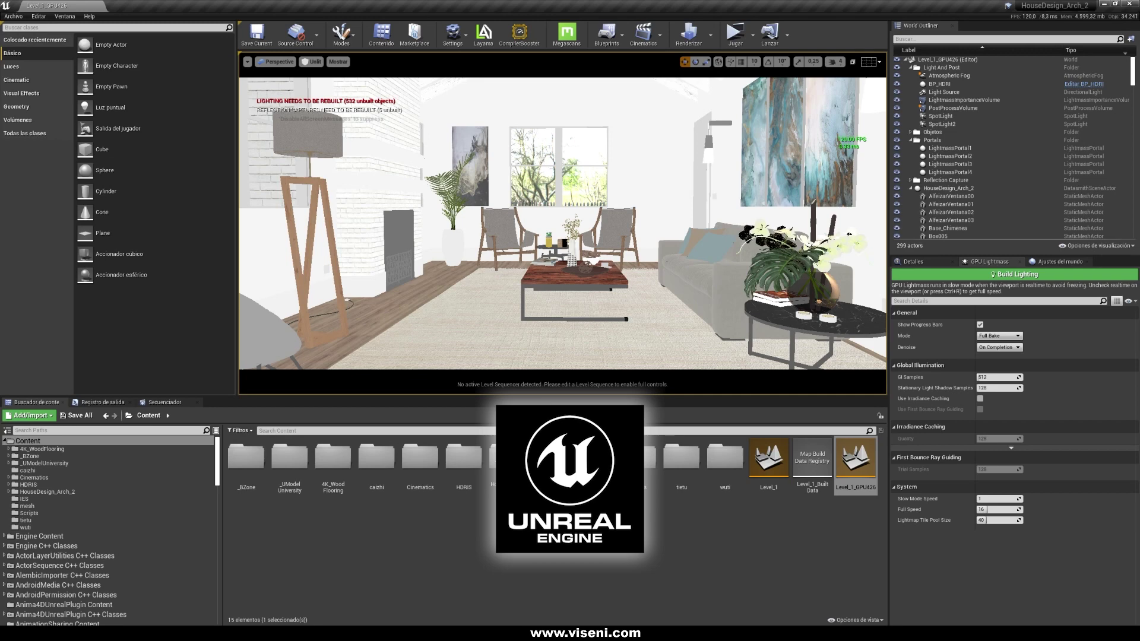
Switch the living room viewport to Lit shading.
{"action": "key", "text": "alt+4"}
{"action": "mouse_move", "coordinate": [562, 223]}
{"action": "right_mouse_down"}
{"action": "mouse_move", "coordinate": [712, 223]}
{"action": "mouse_move", "coordinate": [555, 223]}
{"action": "right_mouse_up"}
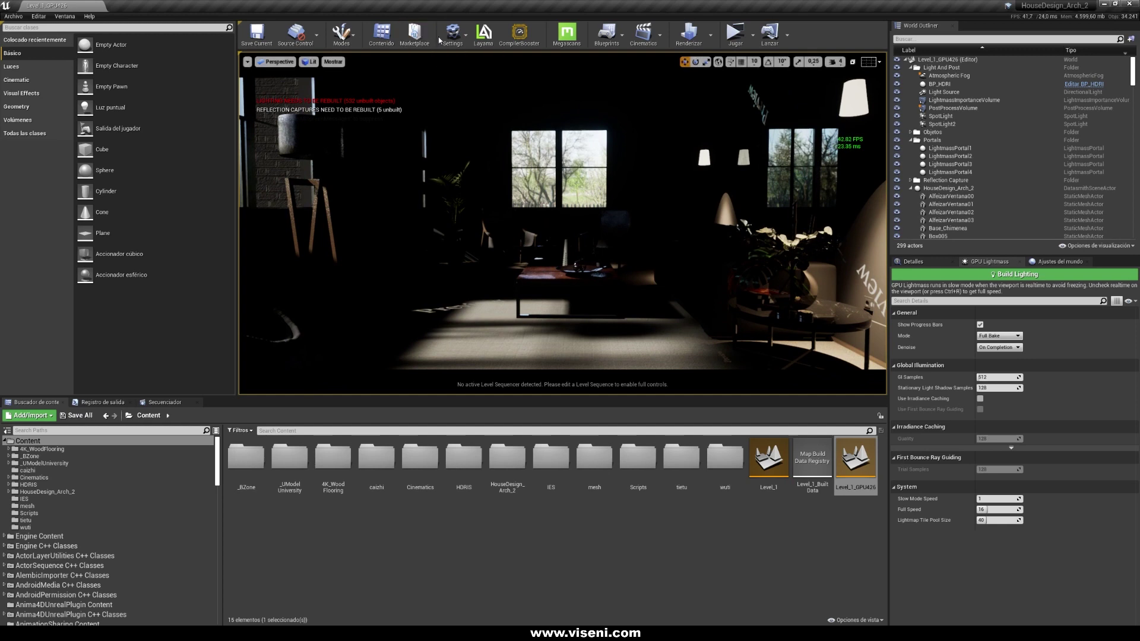
Search the plugins for "gpu", check whether GPU Lightmass is enabled, and close the plugin browser.
{"action": "left_click", "coordinate": [454, 35]}
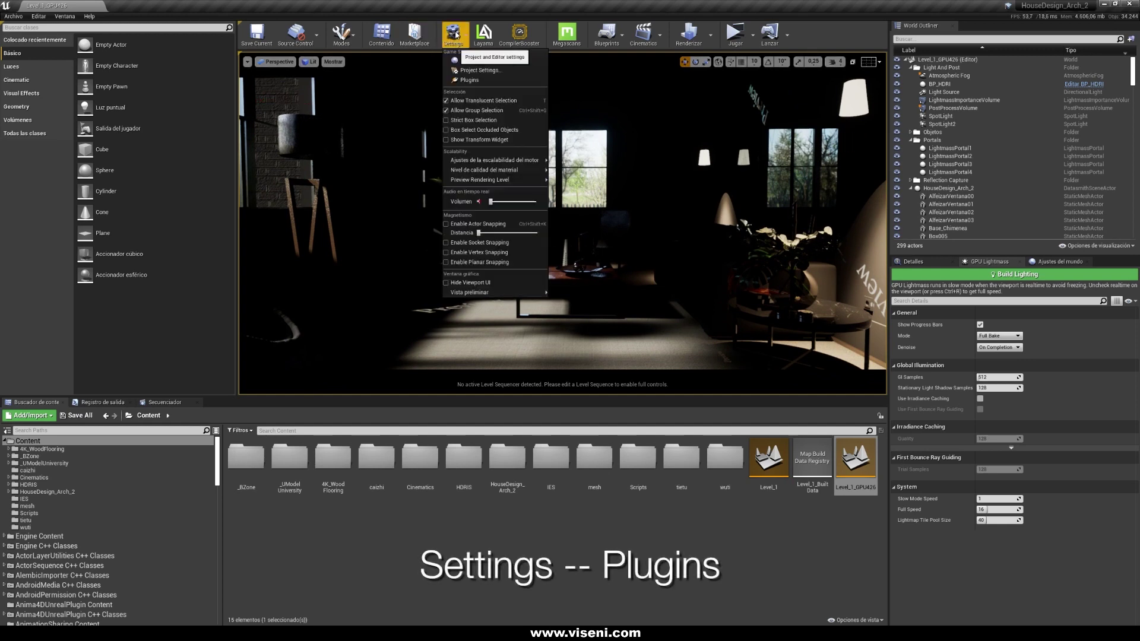
{"action": "left_click", "coordinate": [466, 79]}
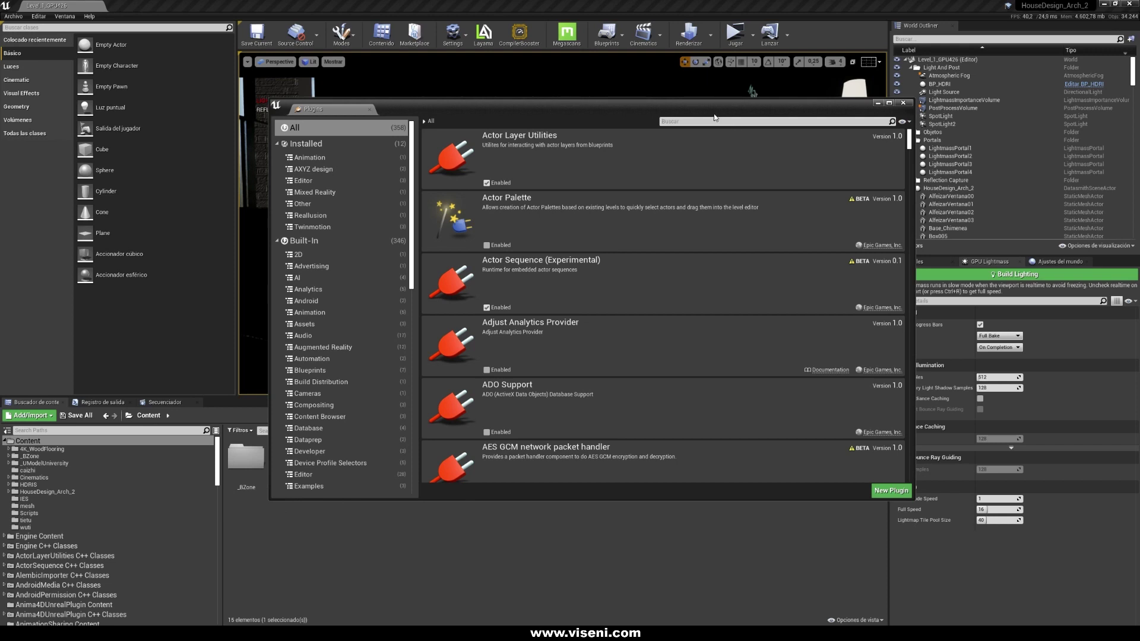
{"action": "type", "text": "gpu"}
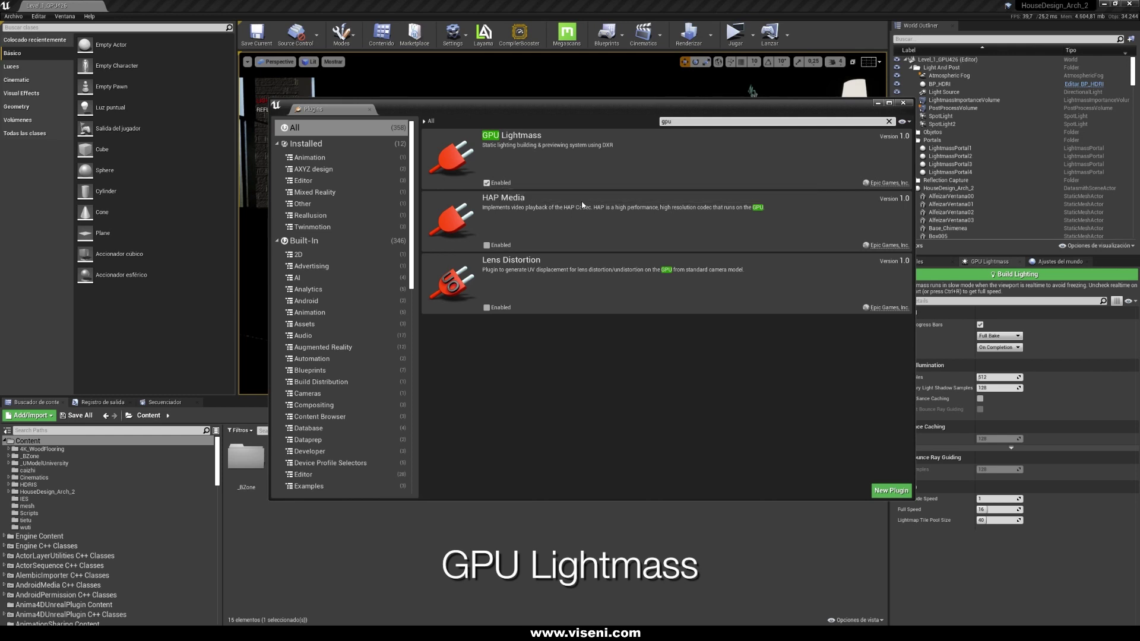
{"action": "left_click", "coordinate": [904, 103]}
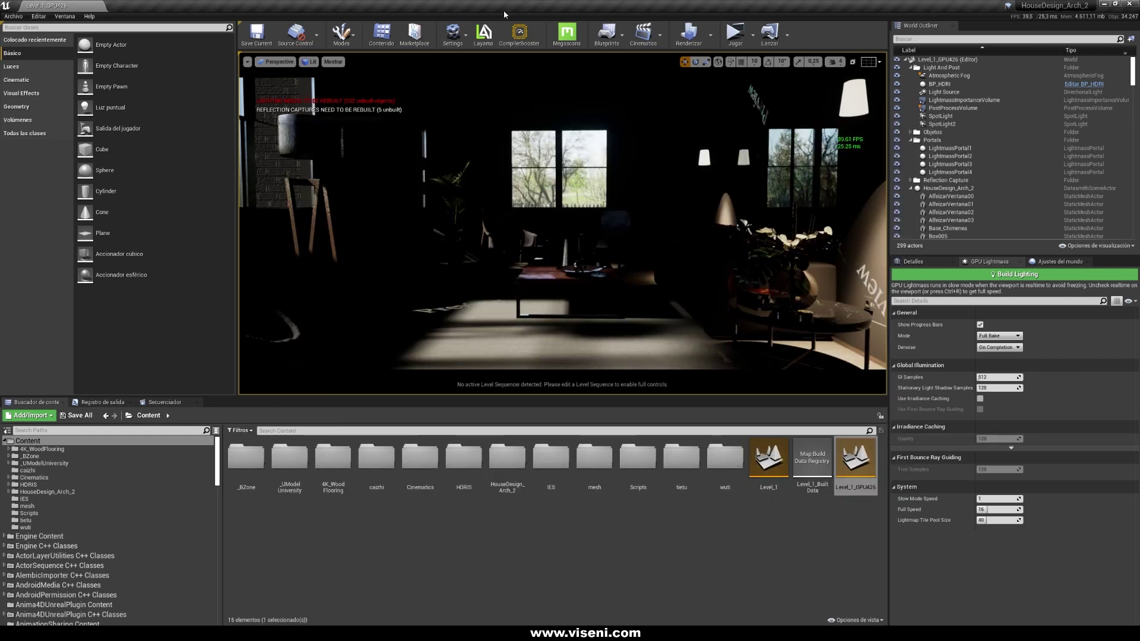
Search the project settings for "virtual text", check the virtual texture lightmaps option, and close the settings.
{"action": "left_click", "coordinate": [461, 30]}
{"action": "left_click", "coordinate": [486, 73]}
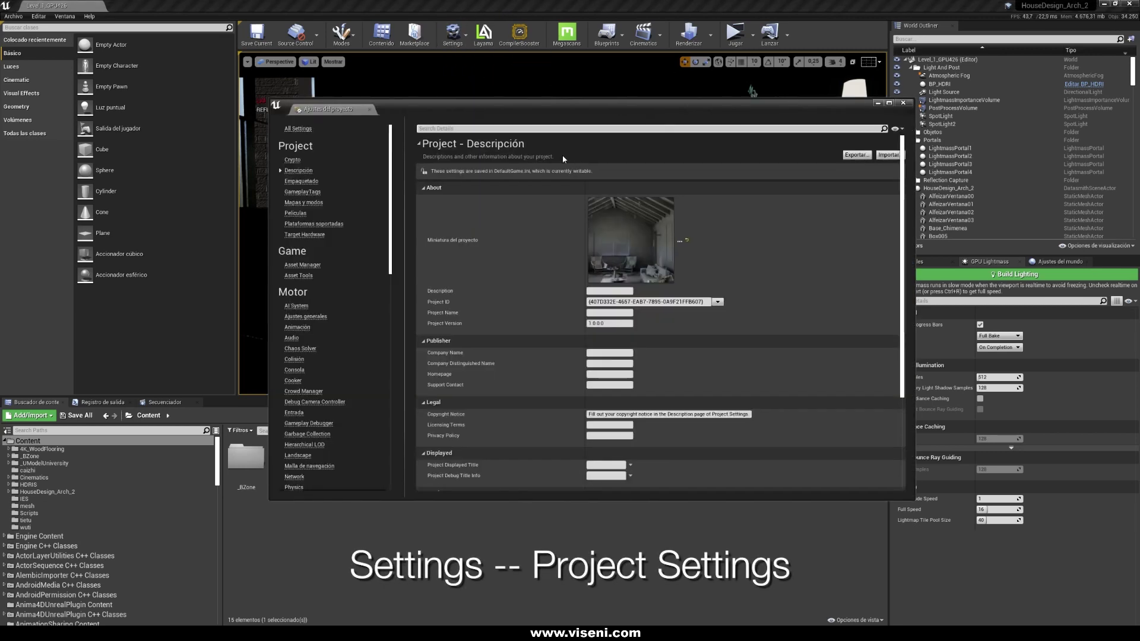
{"action": "left_click", "coordinate": [440, 127]}
{"action": "type", "text": "virtu"}
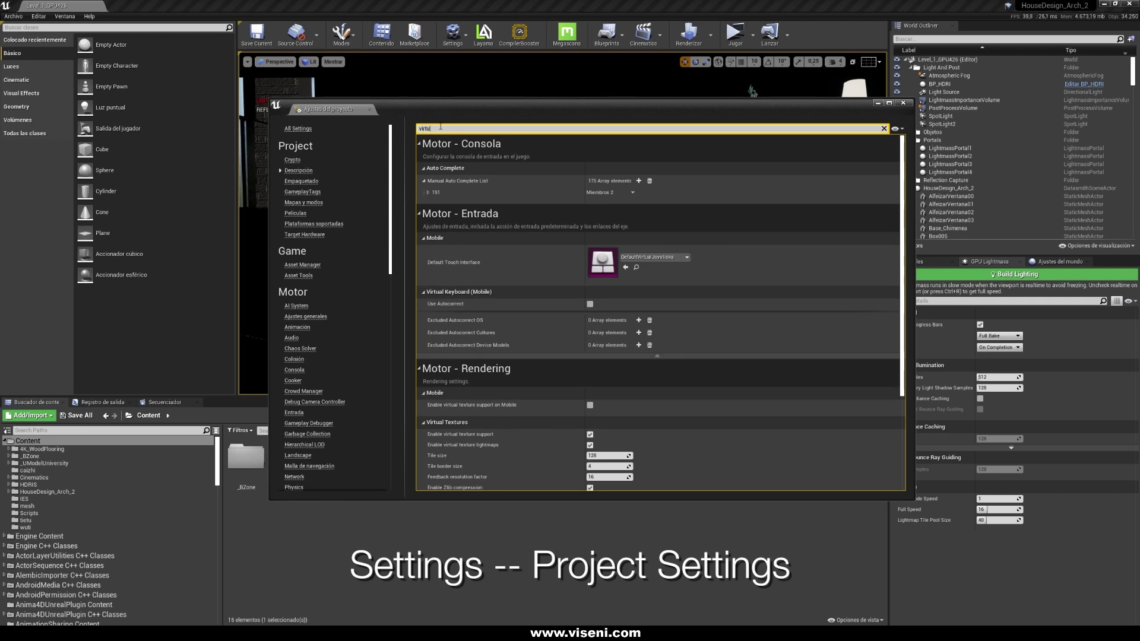
{"action": "type", "text": "al text"}
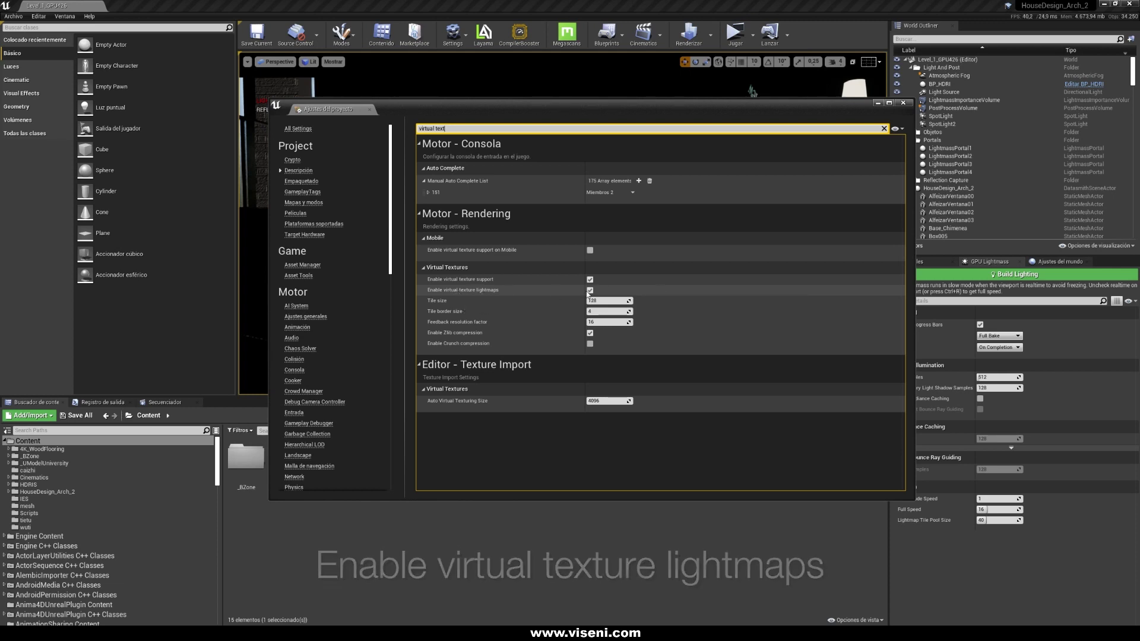
{"action": "left_click", "coordinate": [903, 104]}
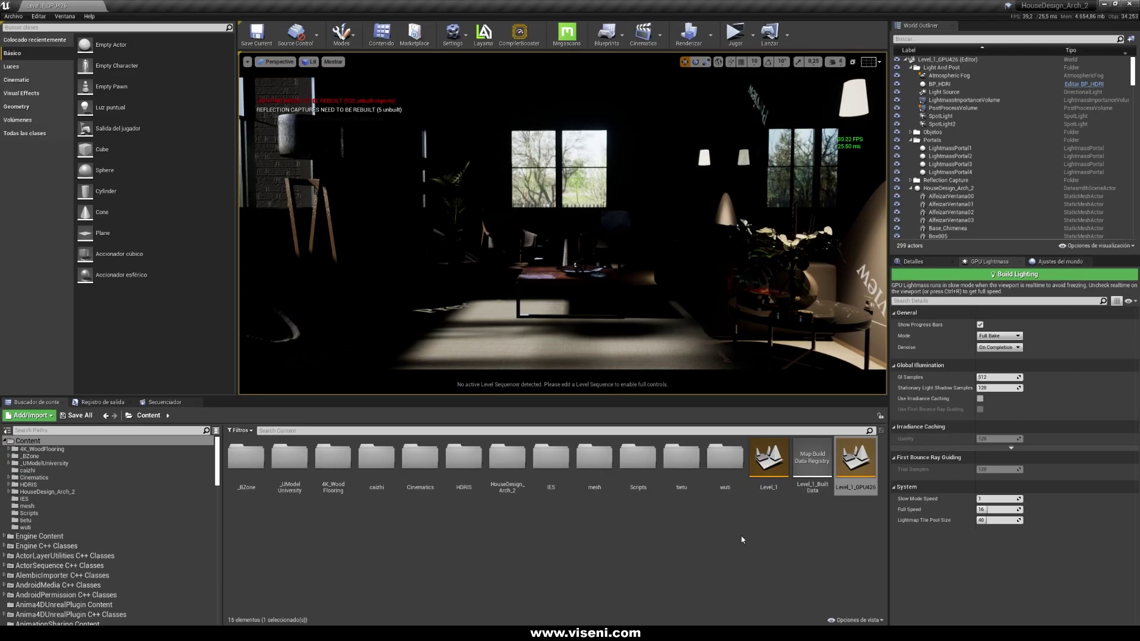
Review the bake choices available for Mode in the GPU Lightmass settings without changing the selection.
{"action": "left_click", "coordinate": [917, 263]}
{"action": "left_click", "coordinate": [1003, 264]}
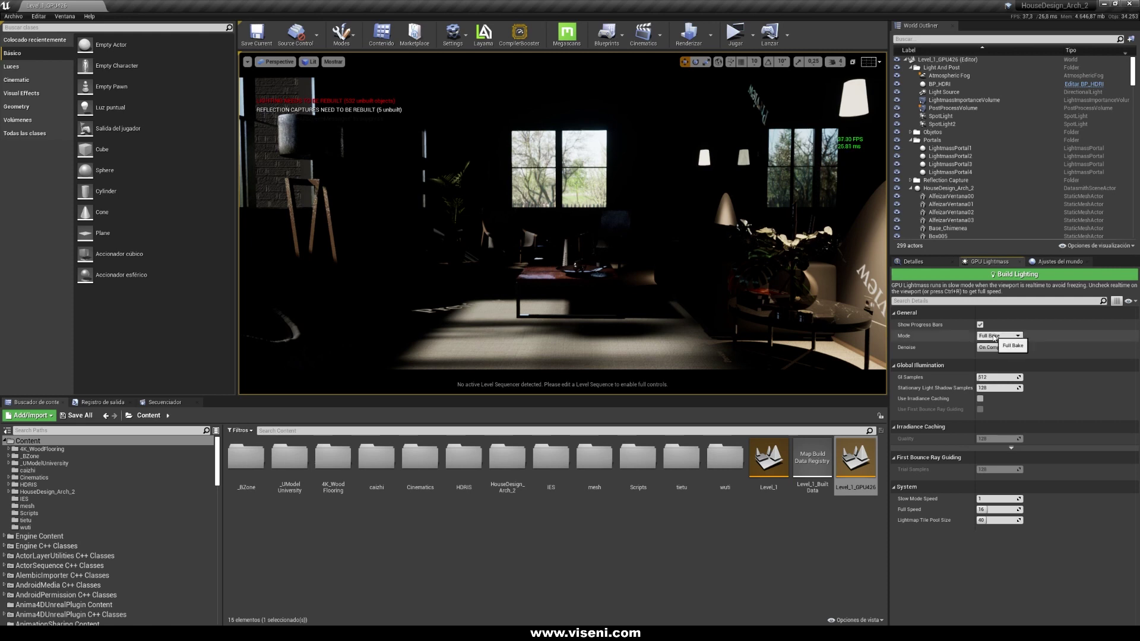
{"action": "left_click", "coordinate": [995, 336]}
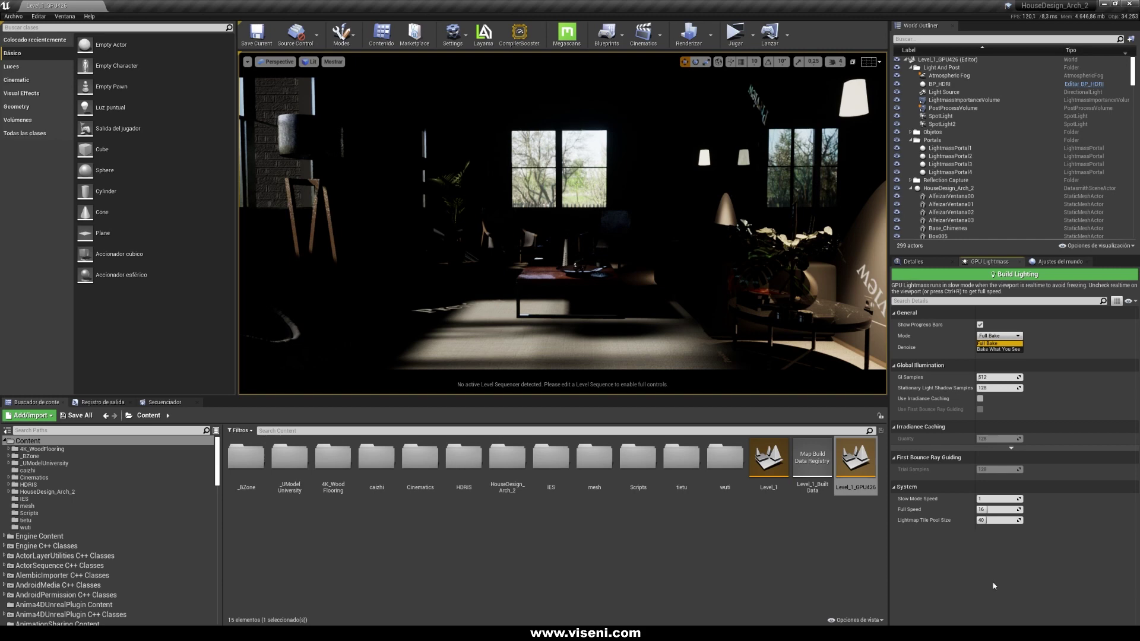
{"action": "left_click", "coordinate": [965, 579]}
{"action": "mouse_move", "coordinate": [683, 238]}
{"action": "right_mouse_down"}
{"action": "mouse_move", "coordinate": [855, 198]}
{"action": "mouse_move", "coordinate": [691, 246]}
{"action": "right_mouse_up"}
{"action": "key", "text": "s"}
{"action": "left_click", "coordinate": [999, 335]}
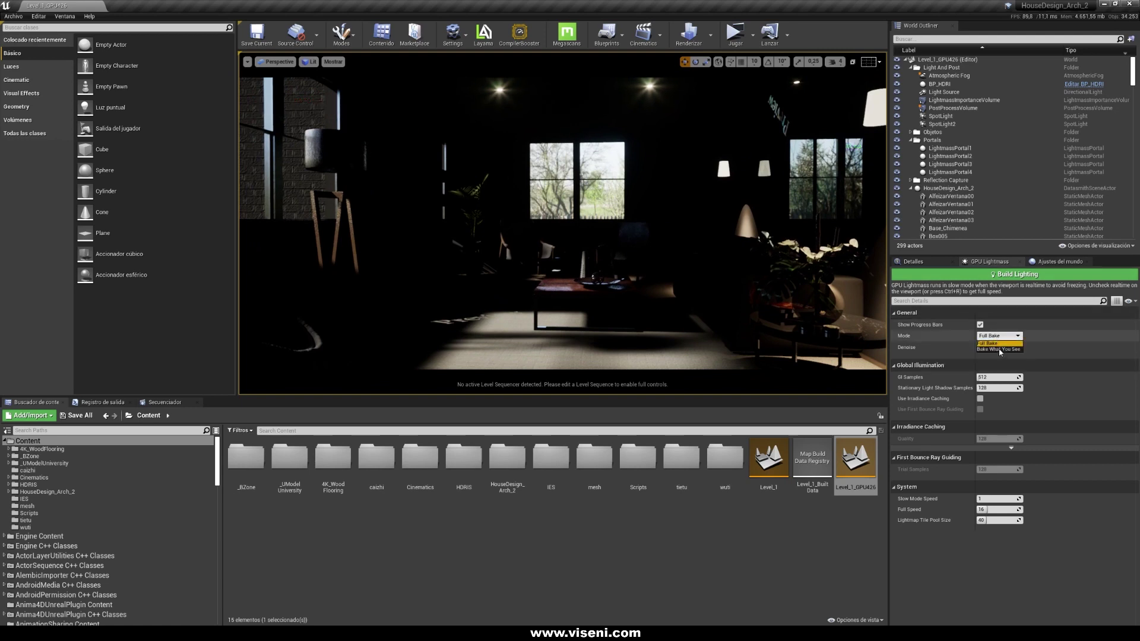
{"action": "left_click", "coordinate": [971, 552]}
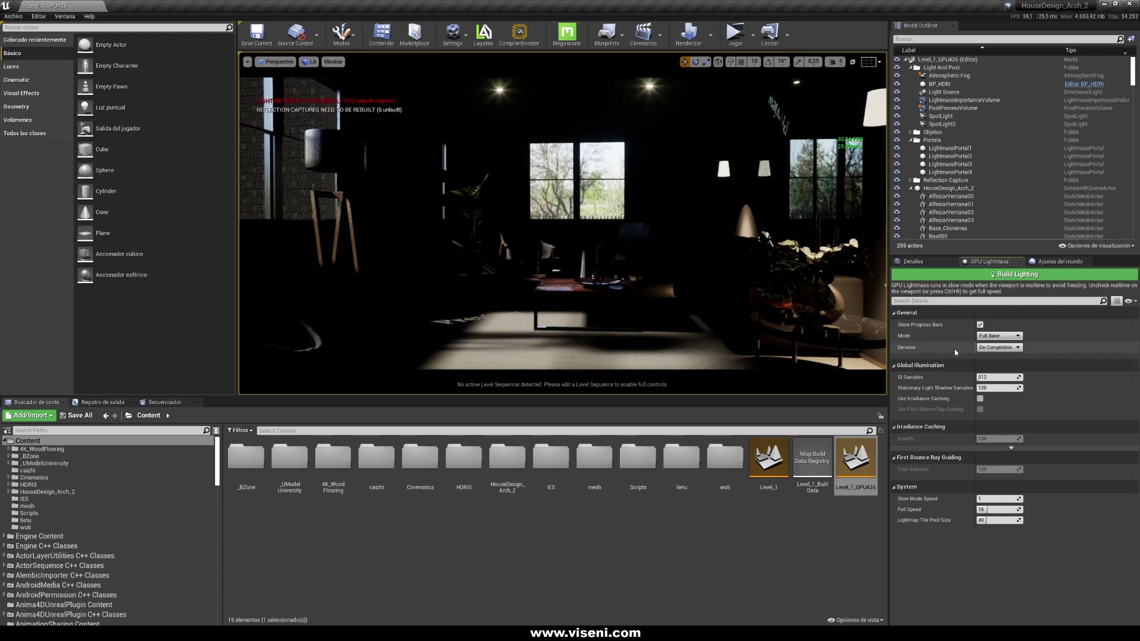
Review the GPU Lightmass Denoise choices and the GI and stationary light shadow sample settings, widening the label column.
{"action": "left_click", "coordinate": [998, 347]}
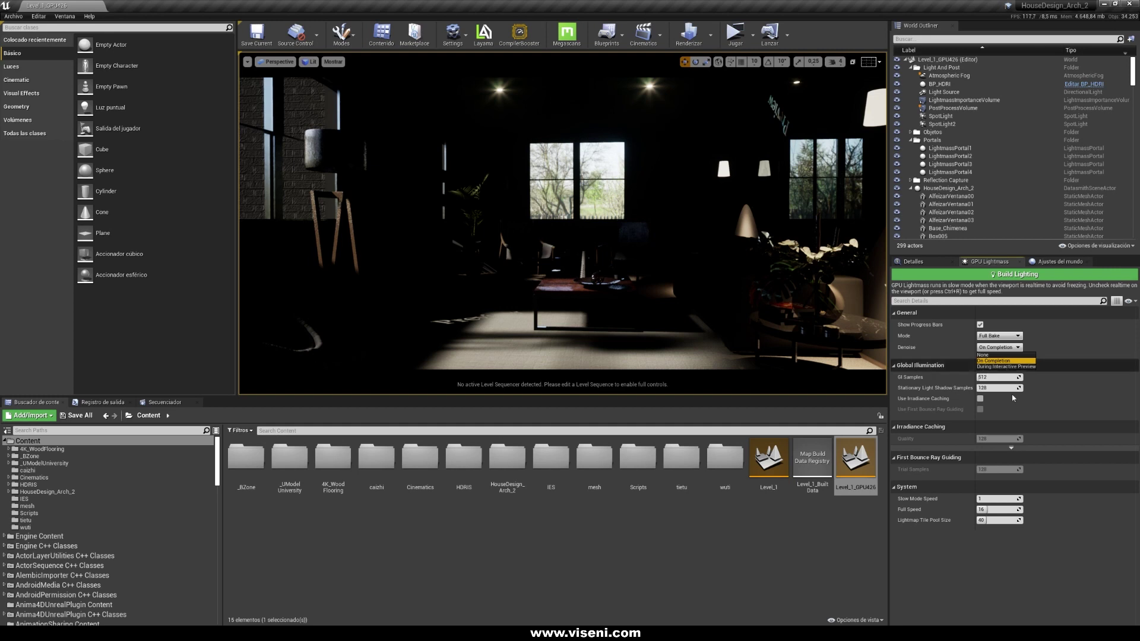
{"action": "left_click", "coordinate": [946, 551]}
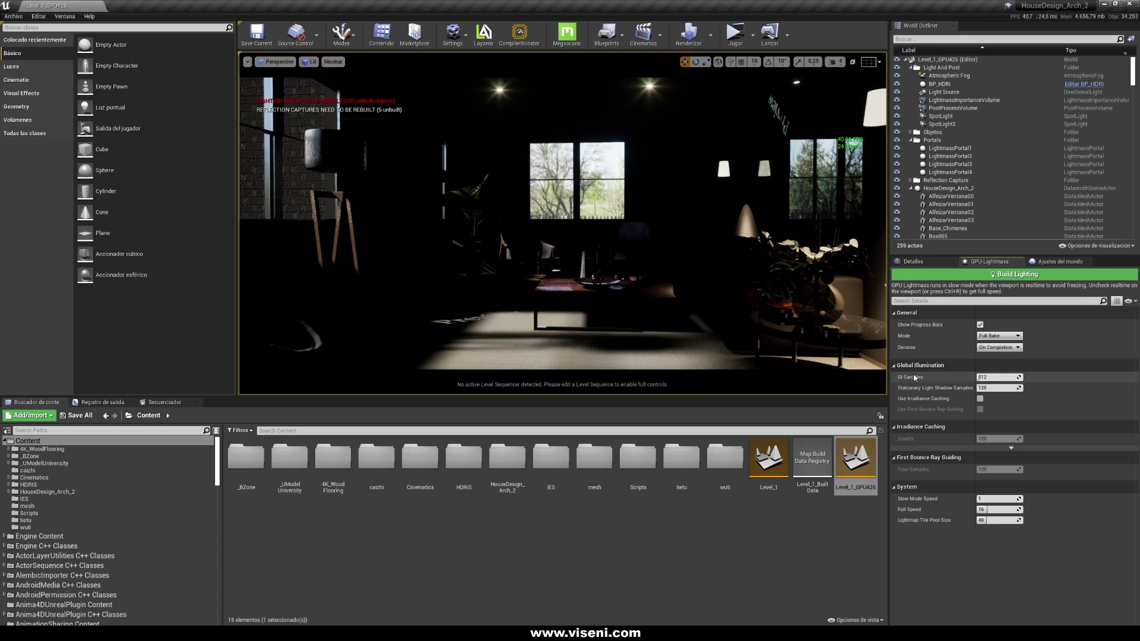
{"action": "mouse_move", "coordinate": [918, 380]}
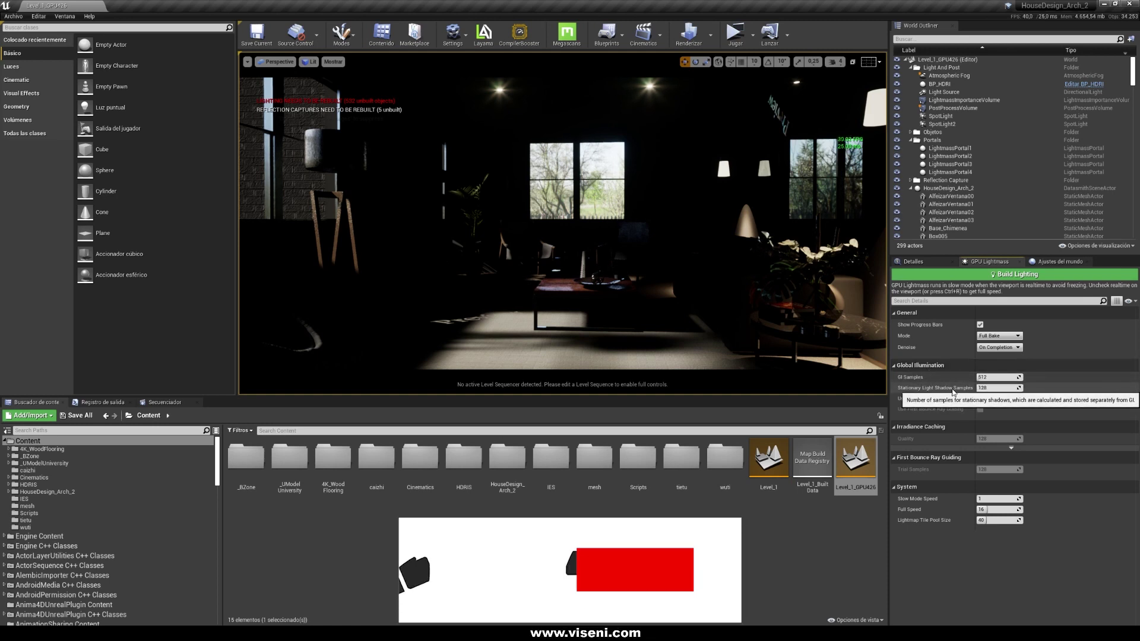
{"action": "left_click_drag", "start_coordinate": [975, 350], "coordinate": [984, 353]}
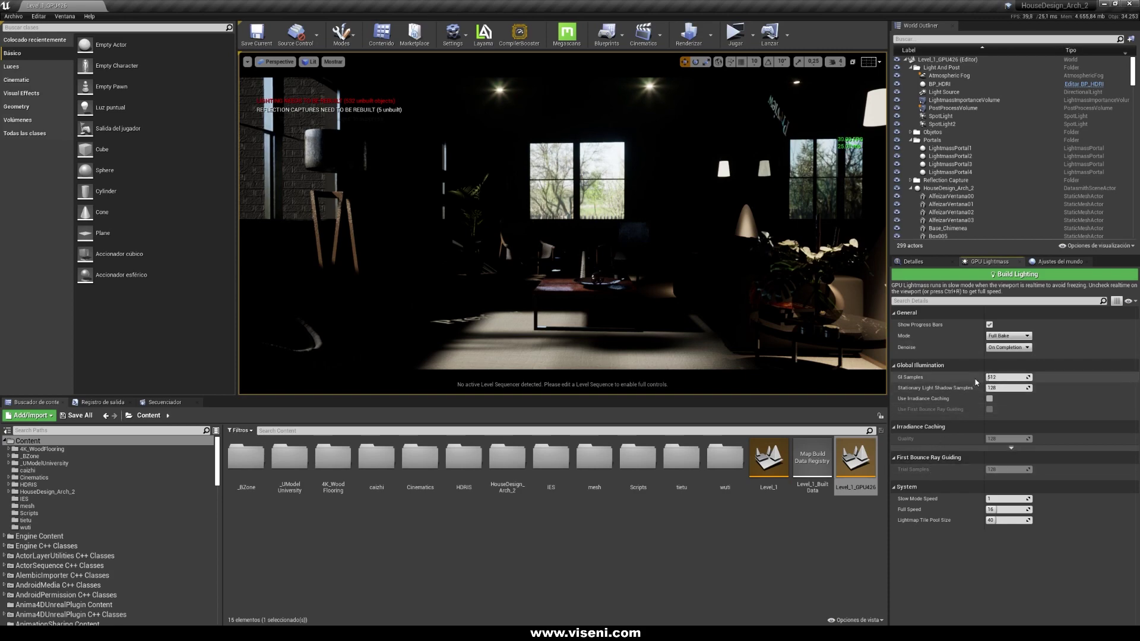
Start the GPU Lightmass lighting build and turn off realtime rendering in the viewport to leave slow mode.
{"action": "left_click", "coordinate": [976, 275]}
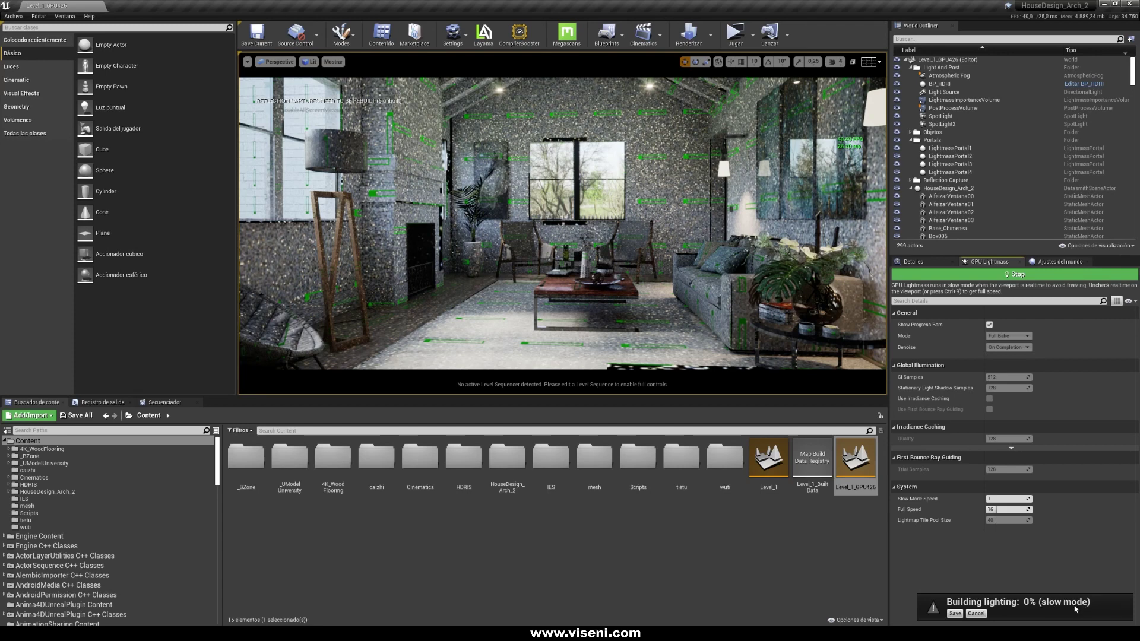
{"action": "left_click", "coordinate": [725, 286]}
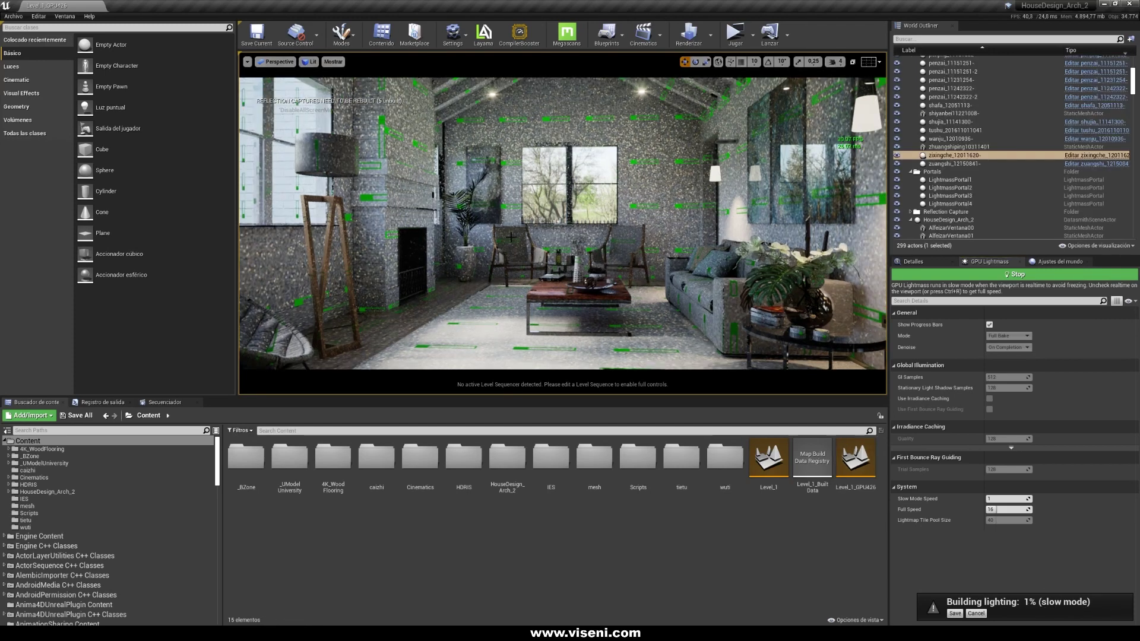
{"action": "left_click", "coordinate": [247, 62]}
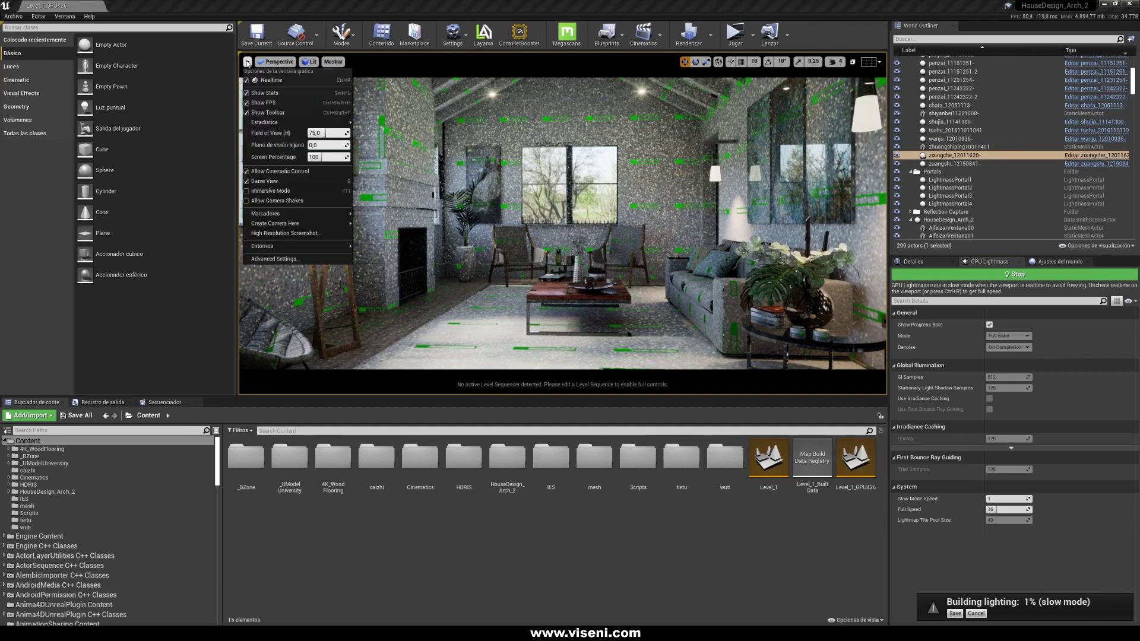
{"action": "left_click", "coordinate": [269, 81]}
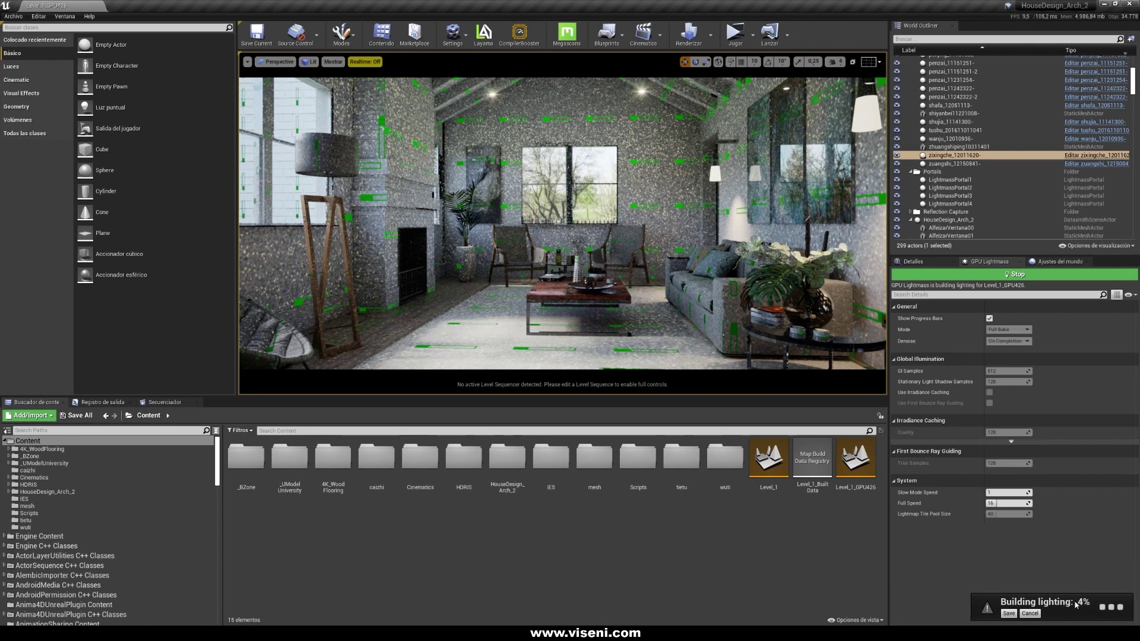
{"action": "mouse_move", "coordinate": [630, 297]}
{"action": "right_mouse_down"}
{"action": "mouse_move", "coordinate": [668, 273]}
{"action": "mouse_move", "coordinate": [715, 266]}
{"action": "mouse_move", "coordinate": [965, 287]}
{"action": "mouse_move", "coordinate": [632, 284]}
{"action": "right_mouse_up"}
{"action": "right_click_drag", "start_coordinate": [502, 336], "coordinate": [517, 343]}
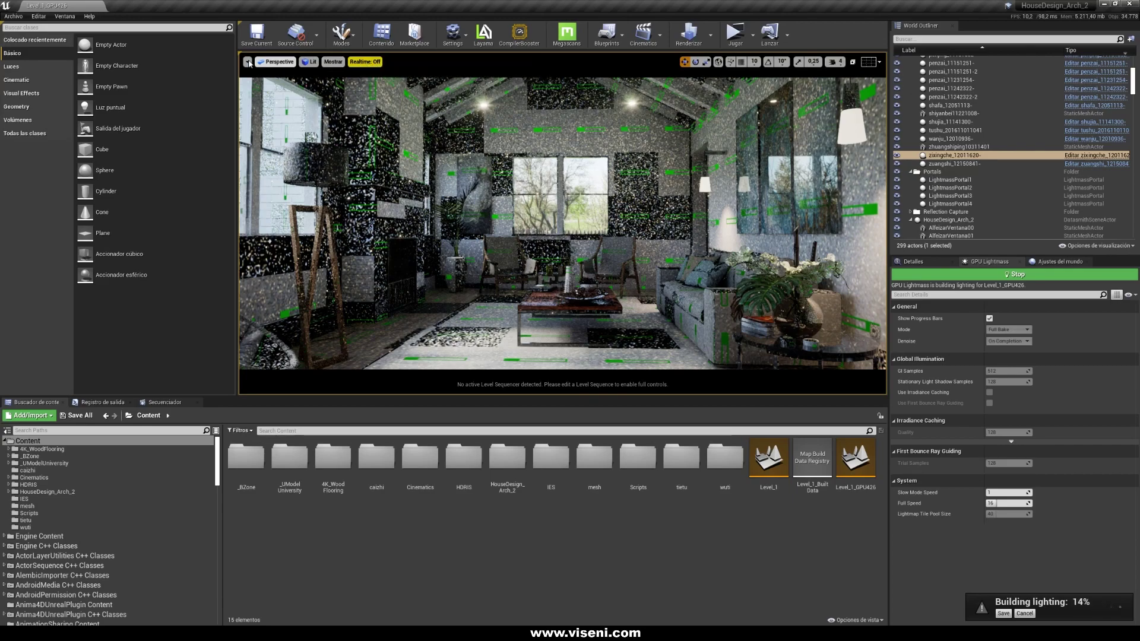
Turn realtime rendering back on in the viewport and view the baked lighting in the living room.
{"action": "left_click", "coordinate": [247, 62]}
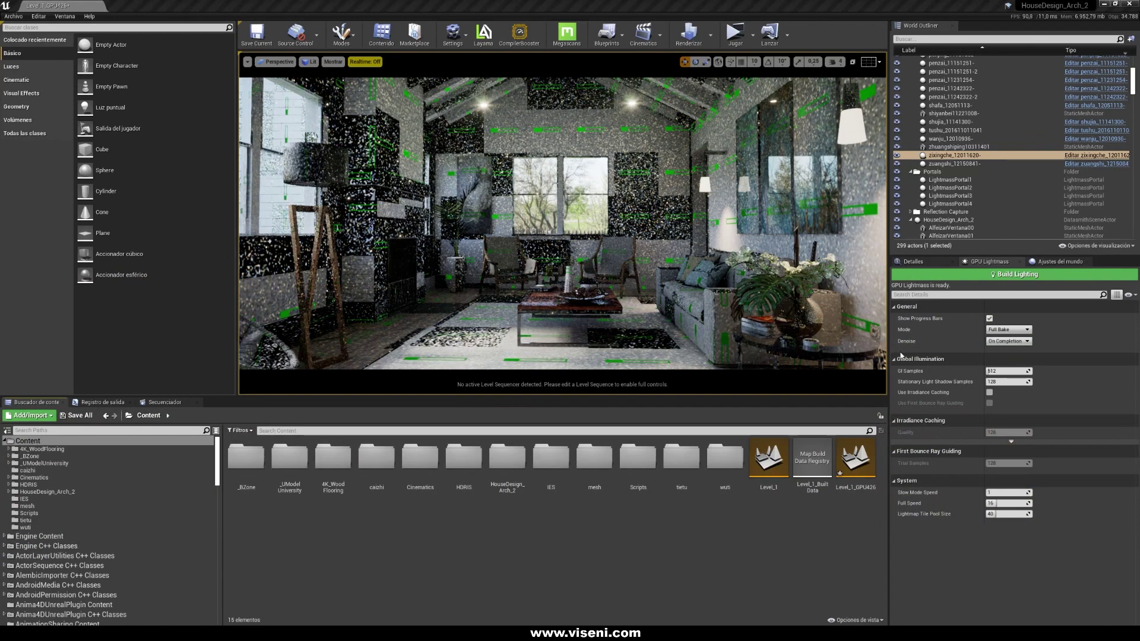
{"action": "left_click", "coordinate": [247, 62]}
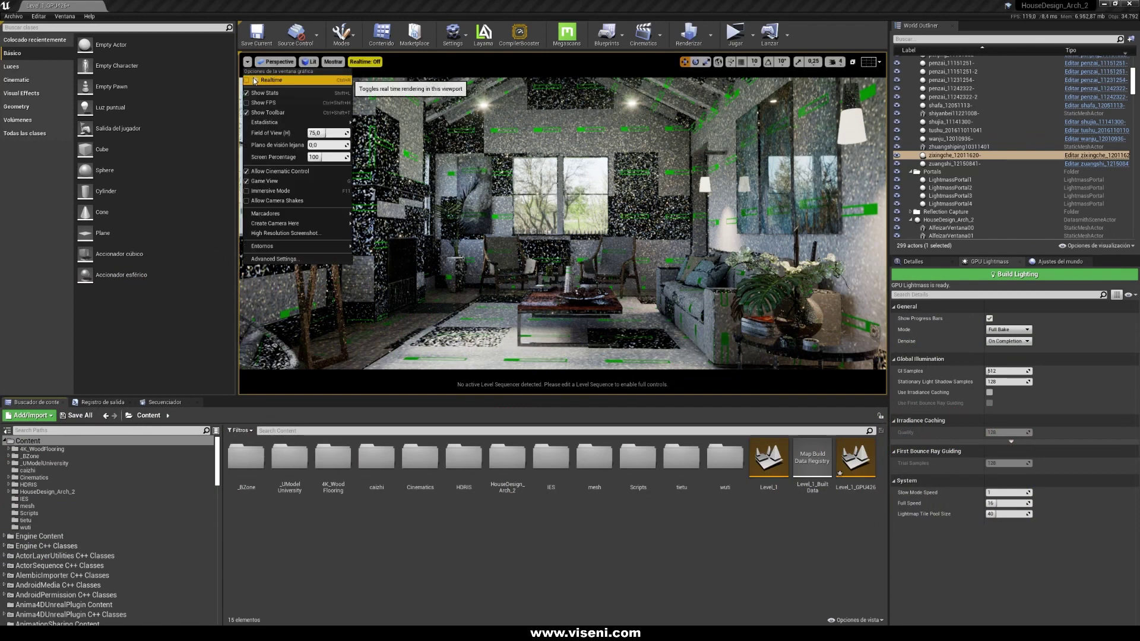
{"action": "left_click", "coordinate": [267, 80]}
{"action": "right_click_drag", "start_coordinate": [595, 285], "coordinate": [632, 323]}
{"action": "key", "text": "w"}
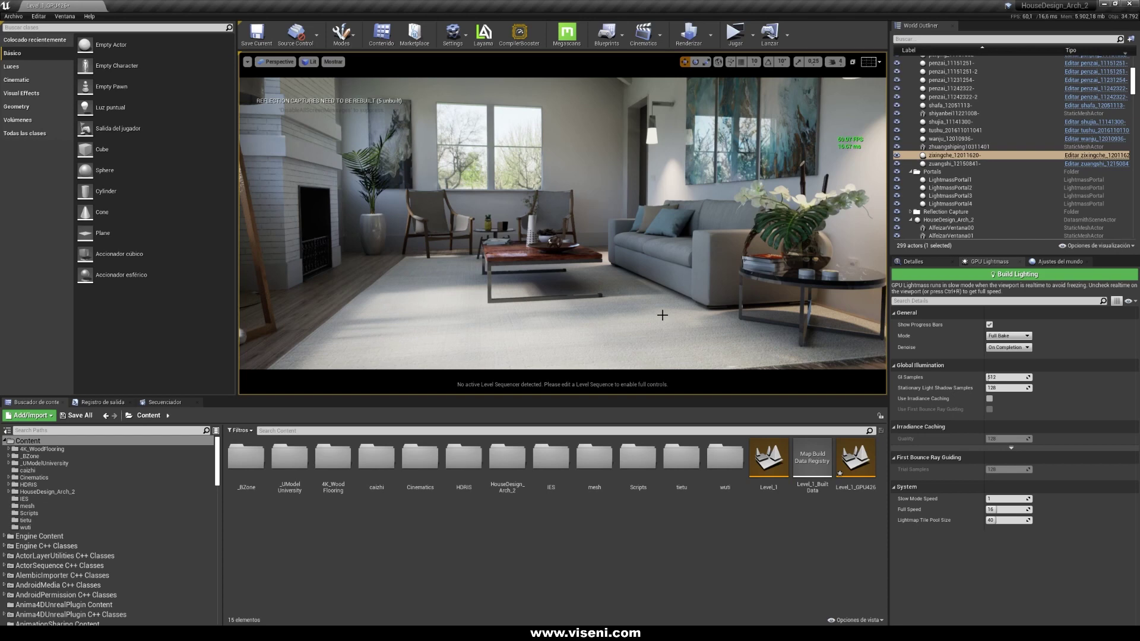
Examine the baked shadows and artifacts around the living room and up close on the sofa in Lighting Only view.
{"action": "key", "text": "alt+6"}
{"action": "right_click_drag", "start_coordinate": [652, 308], "coordinate": [647, 359]}
{"action": "key", "text": "w"}
{"action": "key", "text": "w"}
{"action": "key", "text": "s"}
{"action": "key", "text": "w"}
{"action": "right_click_drag", "start_coordinate": [563, 223], "coordinate": [537, 215]}
{"action": "right_click_drag", "start_coordinate": [684, 307], "coordinate": [876, 292]}
{"action": "mouse_move", "coordinate": [563, 237]}
{"action": "right_mouse_down"}
{"action": "mouse_move", "coordinate": [537, 249]}
{"action": "mouse_move", "coordinate": [623, 261]}
{"action": "mouse_move", "coordinate": [555, 246]}
{"action": "right_mouse_up"}
{"action": "right_click_drag", "start_coordinate": [683, 307], "coordinate": [696, 309]}
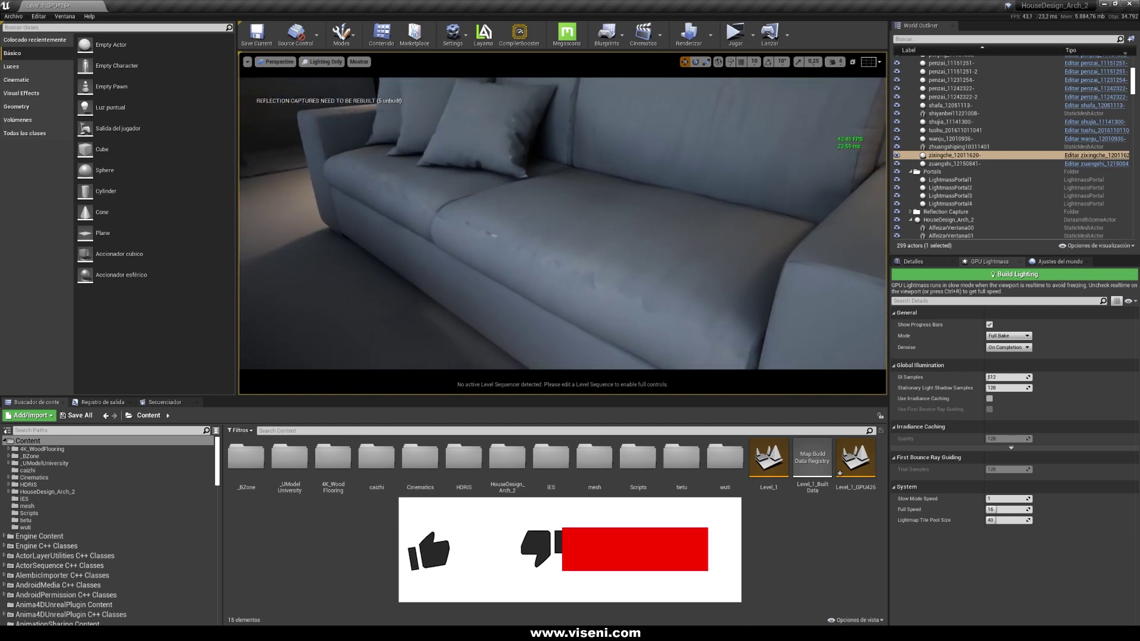
Examine the sofa's lightmap resolution in Lightmap Density view and compare it with the Lit view.
{"action": "key", "text": "alt+0"}
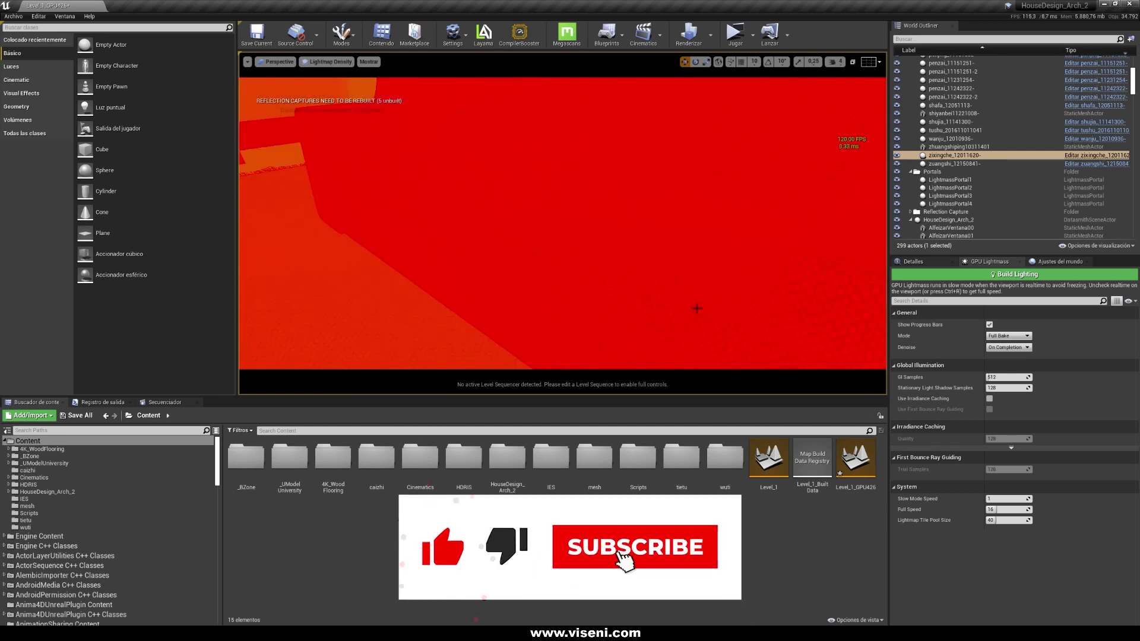
{"action": "right_click_drag", "start_coordinate": [669, 285], "coordinate": [669, 285]}
{"action": "right_click_drag", "start_coordinate": [616, 219], "coordinate": [616, 219]}
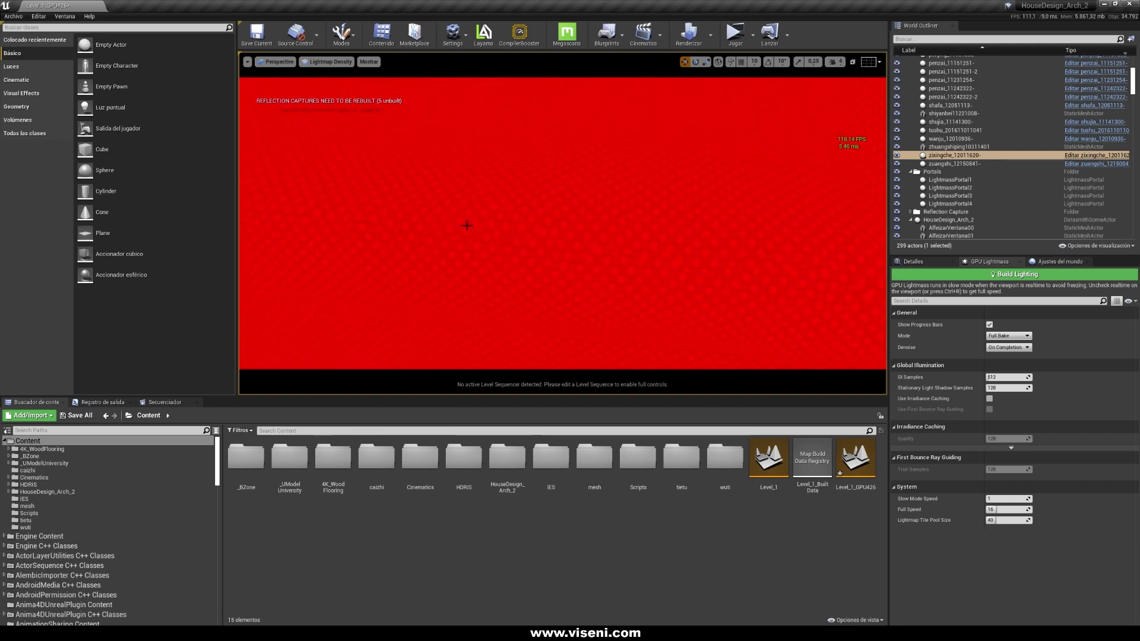
{"action": "right_click_drag", "start_coordinate": [500, 233], "coordinate": [569, 256]}
{"action": "key", "text": "alt+4"}
{"action": "key", "text": "alt+0"}
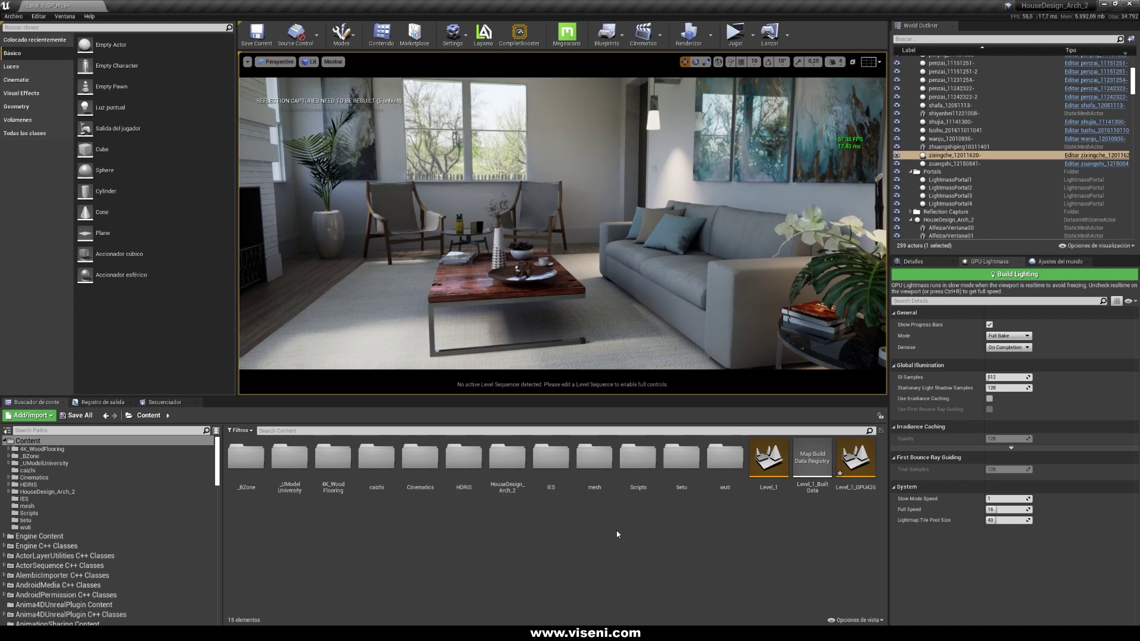
Inspect the sofa cushions and backrest up close, check their lightmap density, and return to Lit view.
{"action": "right_click_drag", "start_coordinate": [44, 380], "coordinate": [831, 383]}
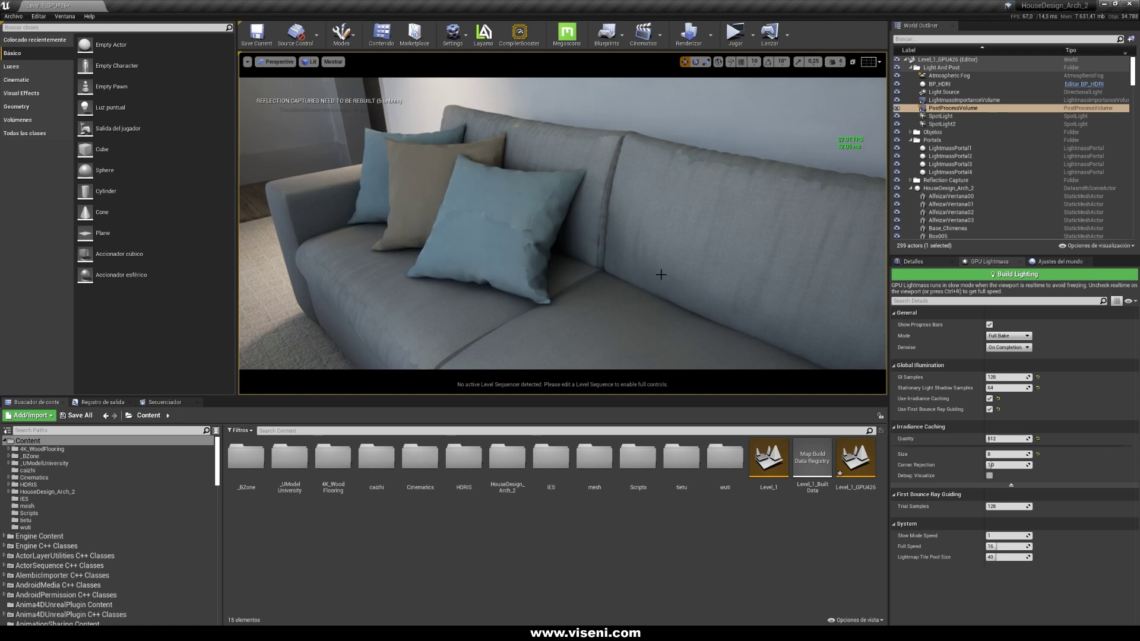
{"action": "key", "text": "alt+0"}
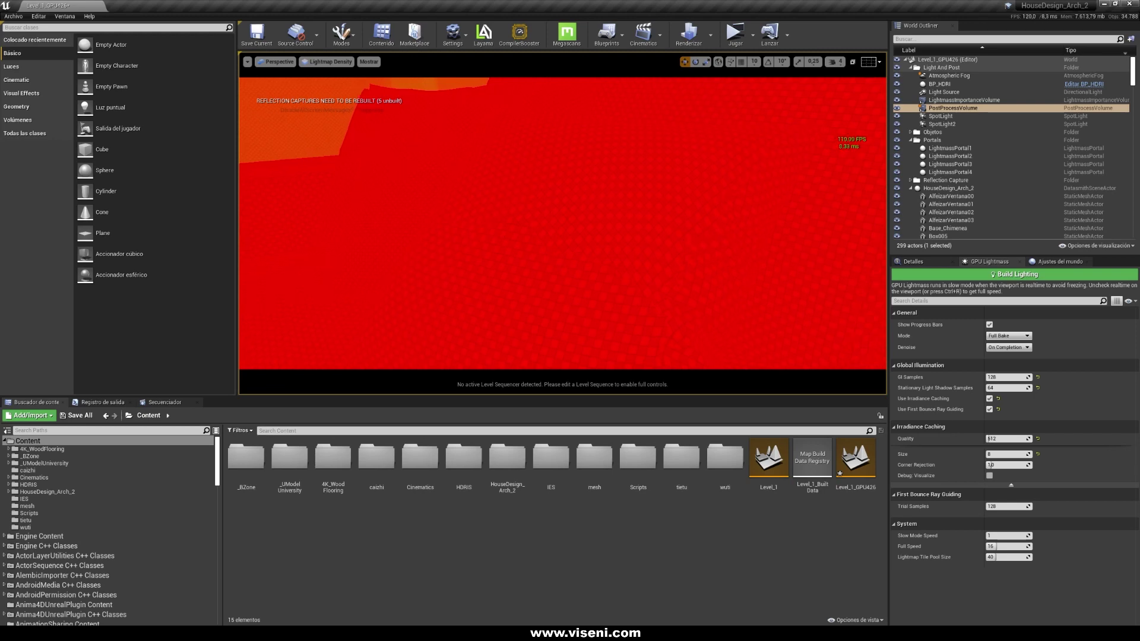
{"action": "key", "text": "alt+4"}
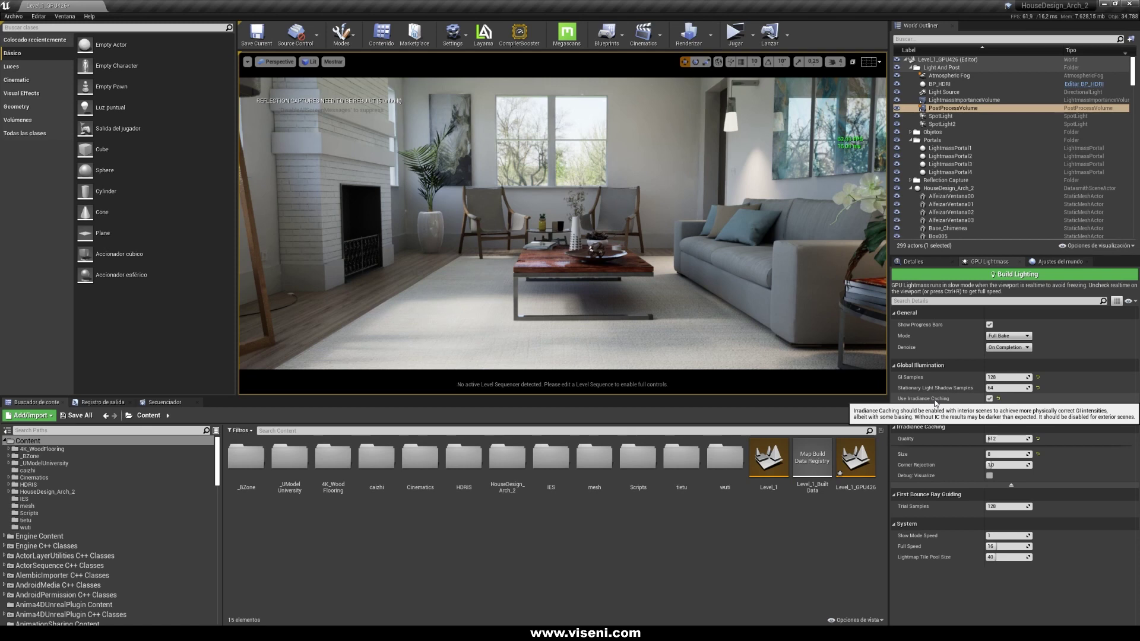
Turn off realtime rendering in the viewport while the lighting build with irradiance caching is running.
{"action": "mouse_move", "coordinate": [938, 412]}
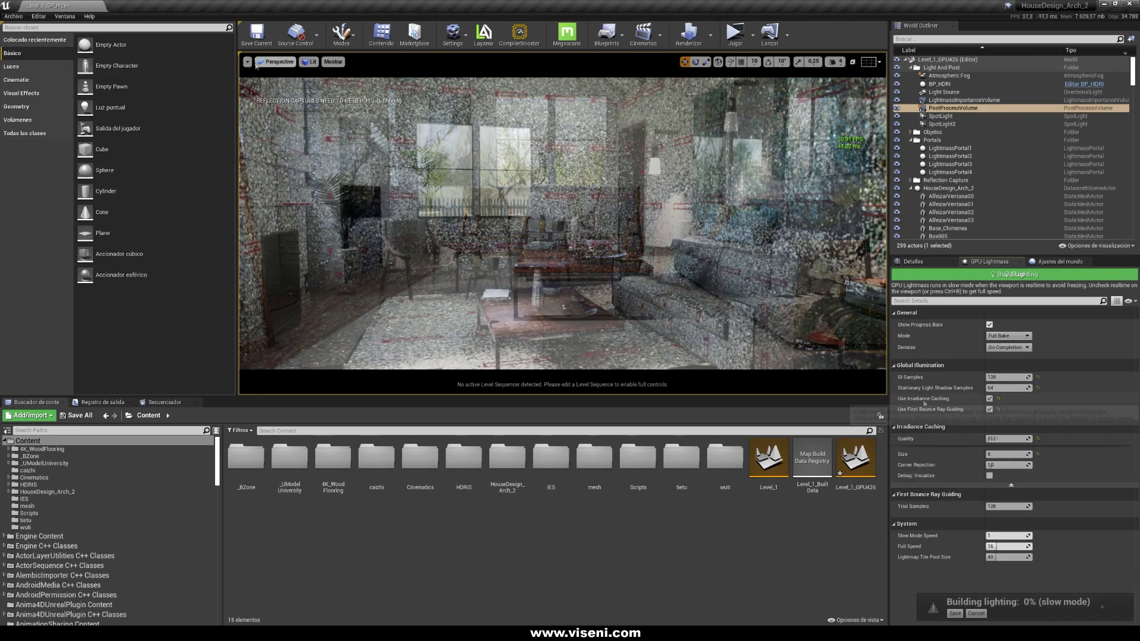
{"action": "left_click", "coordinate": [248, 61]}
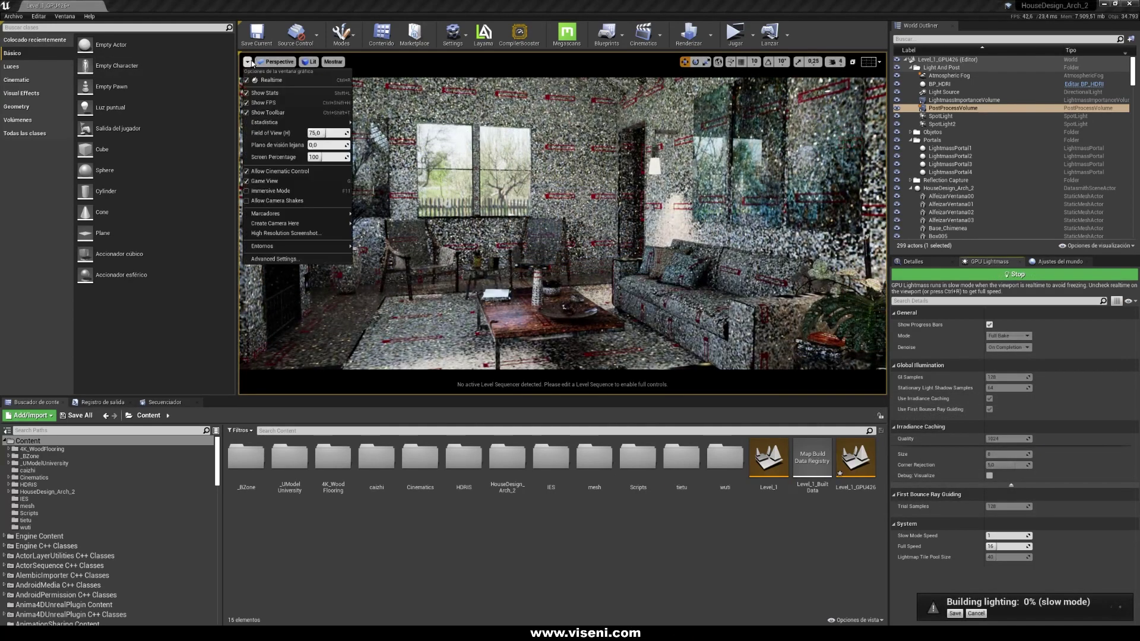
{"action": "left_click", "coordinate": [272, 80]}
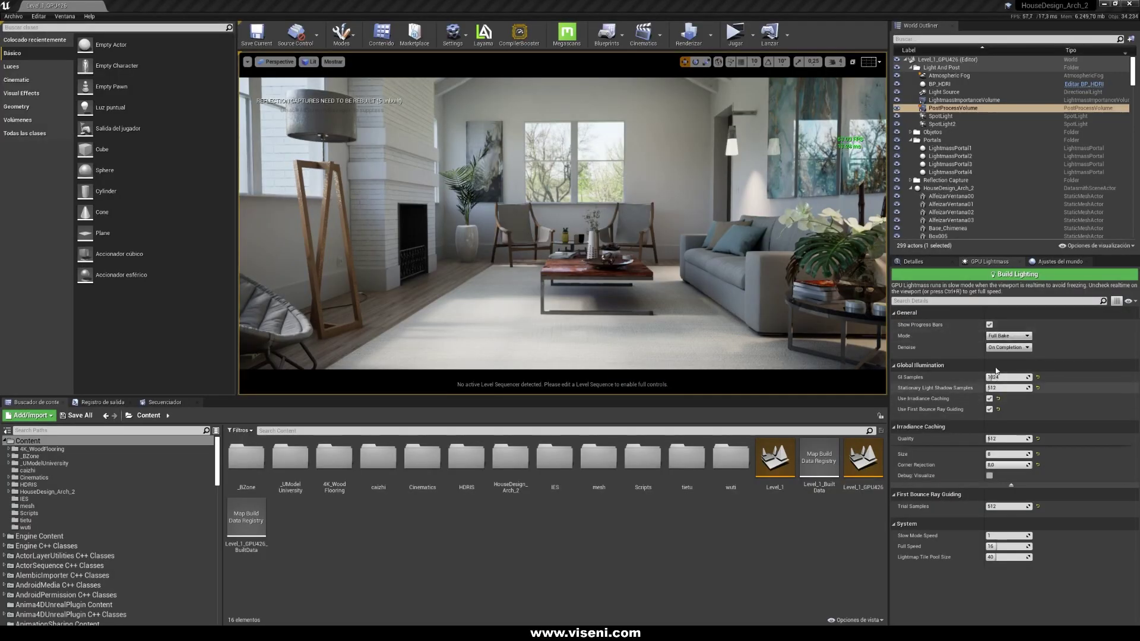
Examine the final baked lighting around the sofa, wall paintings and side table in Lit view.
{"action": "right_click_drag", "start_coordinate": [683, 256], "coordinate": [730, 264]}
{"action": "key", "text": "w"}
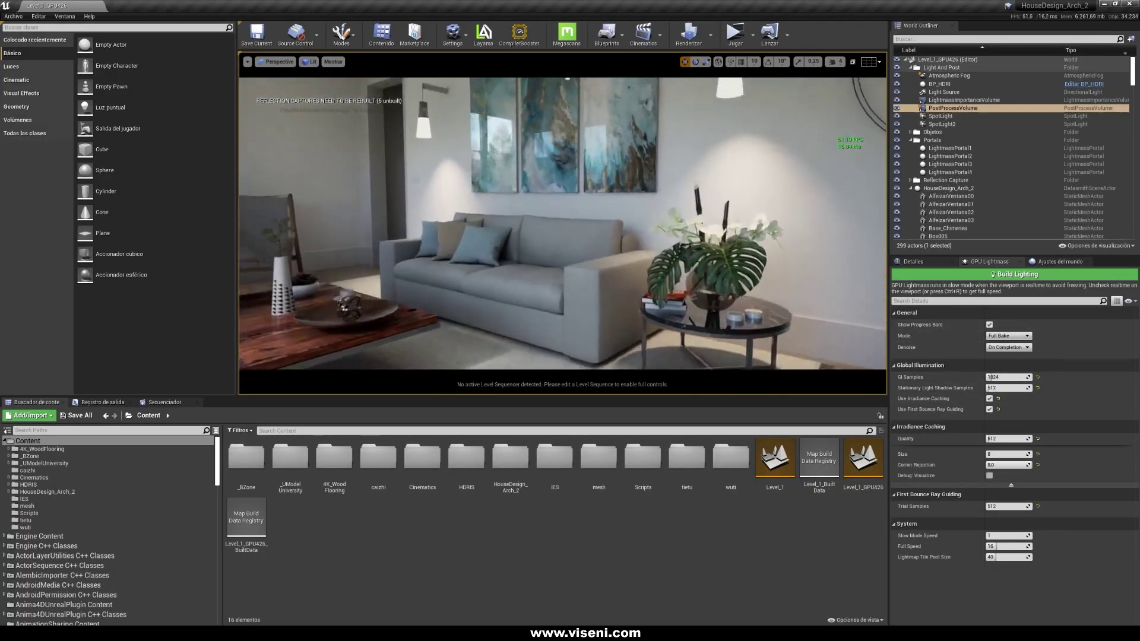